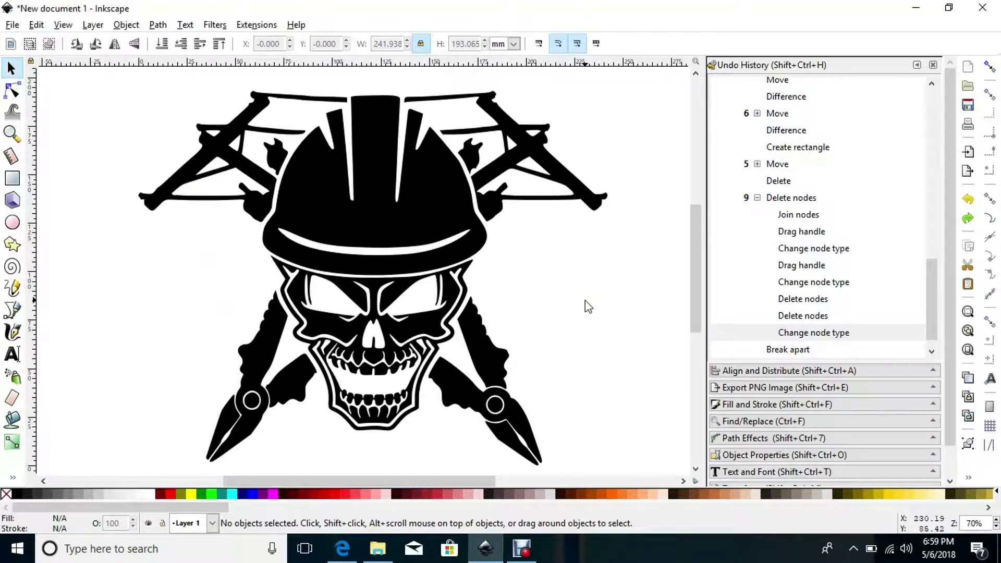
Step: Break the traced design apart into separate paths
{"action": "left_click", "coordinate": [429, 212]}
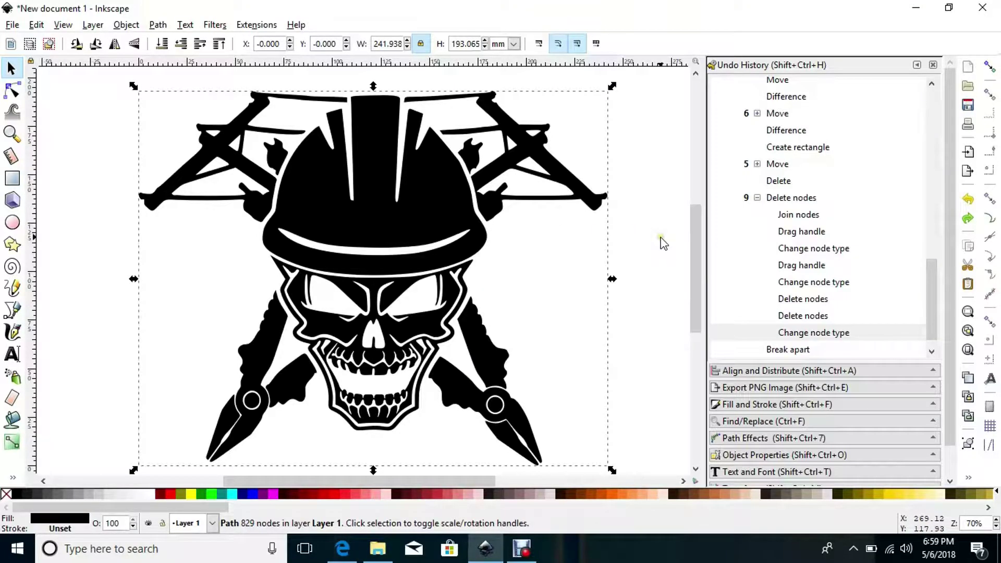
{"action": "key", "text": "ctrl+shift+k"}
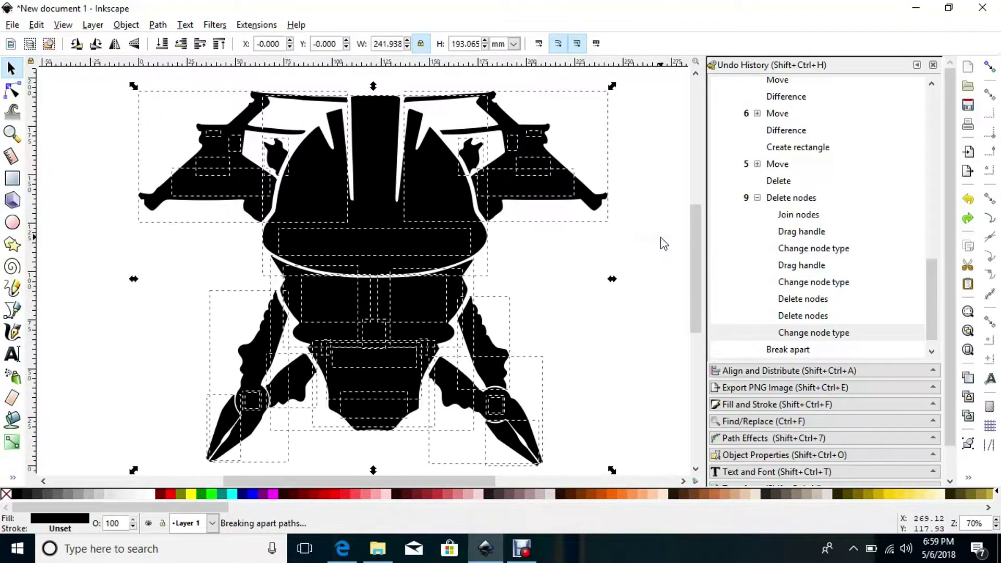
{"action": "left_click", "coordinate": [669, 73]}
Step: Combine the right and left power-tower pieces into one path each
{"action": "left_click_drag", "start_coordinate": [668, 73], "coordinate": [393, 245]}
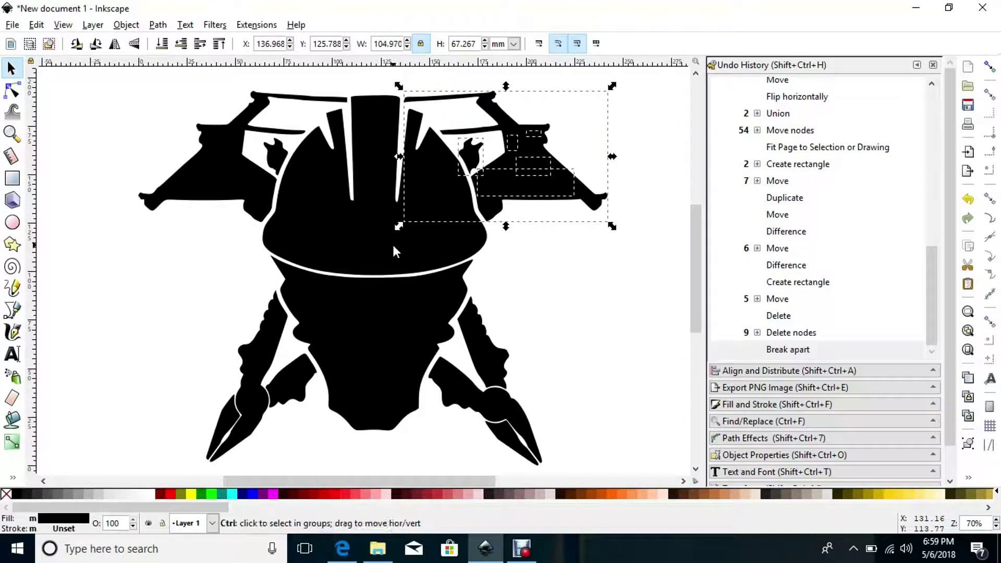
{"action": "key", "text": "ctrl+k"}
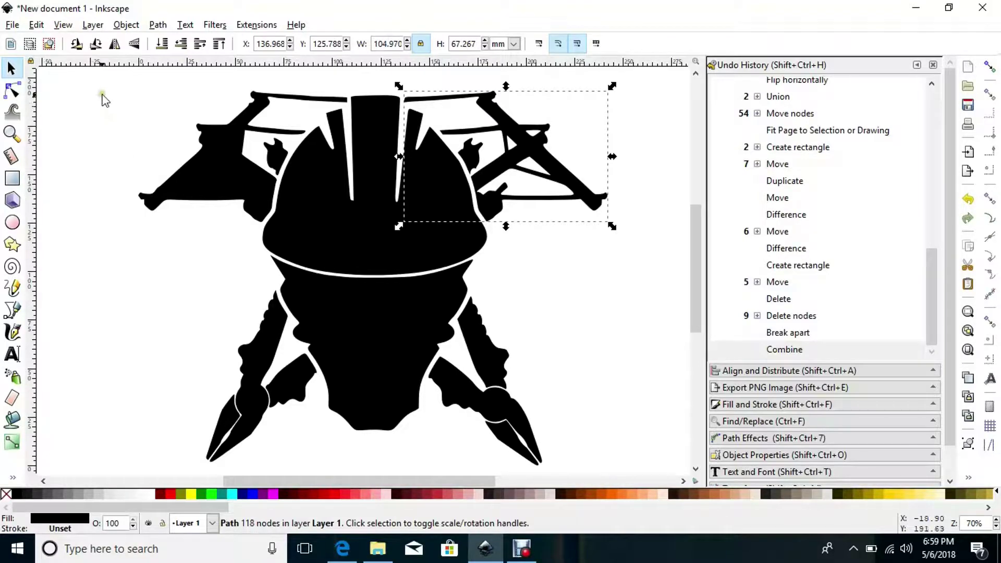
{"action": "left_click_drag", "start_coordinate": [110, 73], "coordinate": [368, 242]}
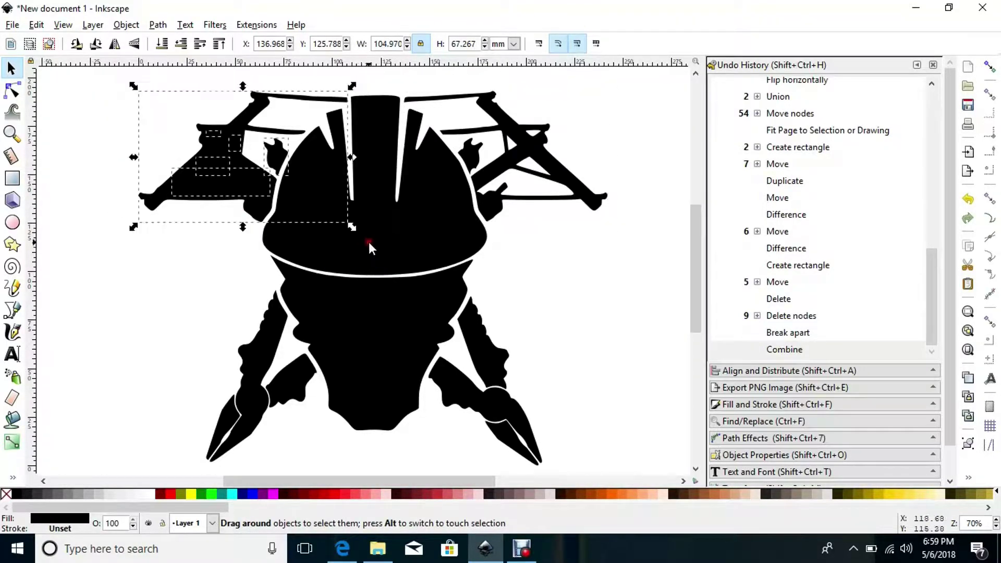
{"action": "key", "text": "ctrl+k"}
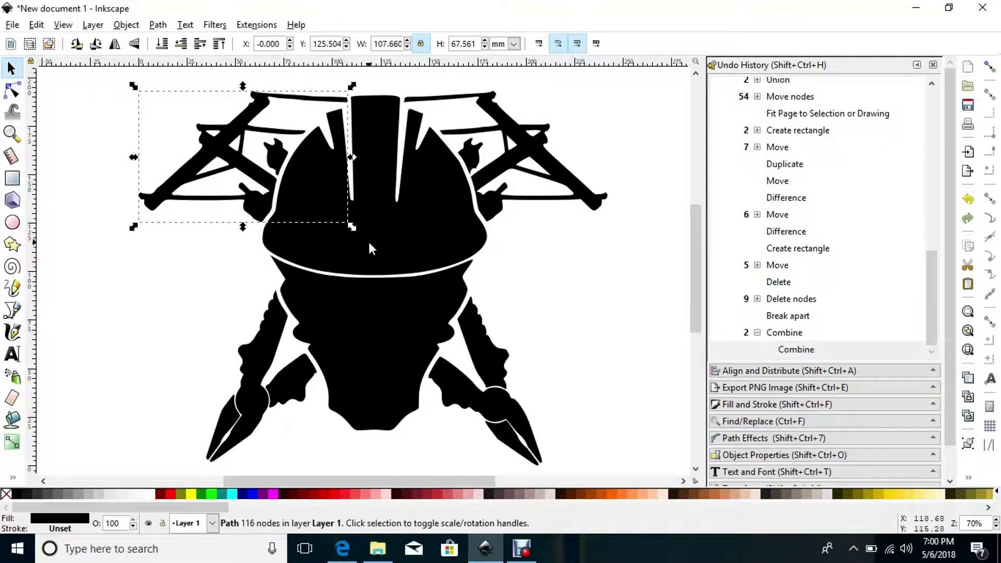
{"action": "left_click_drag", "start_coordinate": [582, 286], "coordinate": [418, 474]}
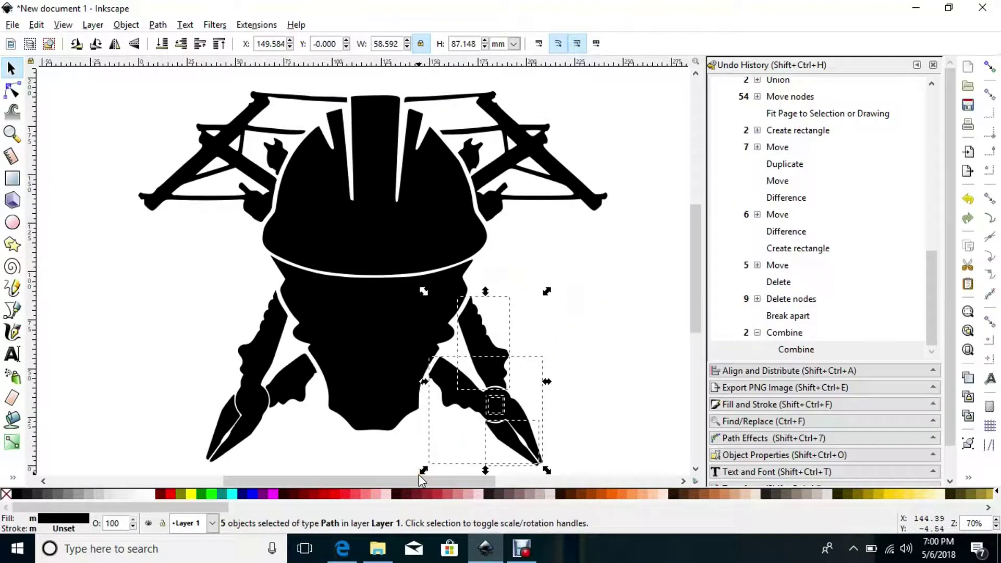
Step: Combine the right pliers, left pliers, skull, and hard hat with brim into single paths
{"action": "key", "text": "ctrl+k"}
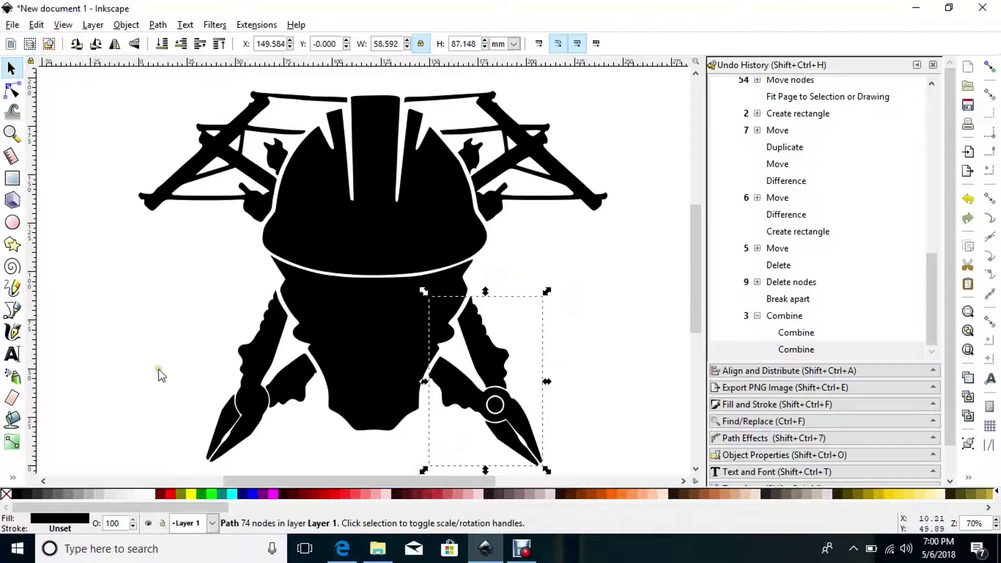
{"action": "left_click_drag", "start_coordinate": [171, 270], "coordinate": [327, 465]}
{"action": "key", "text": "ctrl+k"}
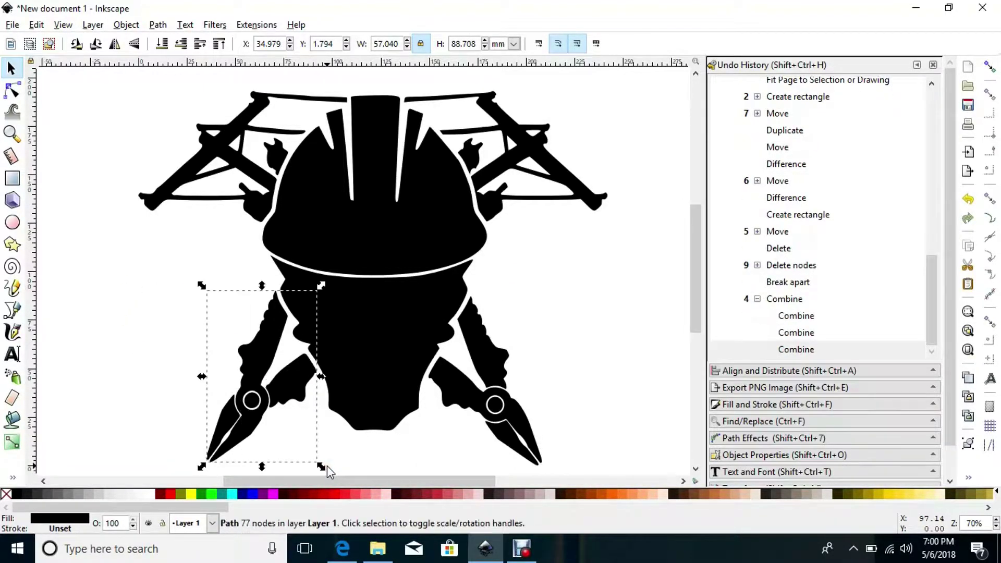
{"action": "left_click_drag", "start_coordinate": [479, 453], "coordinate": [260, 250]}
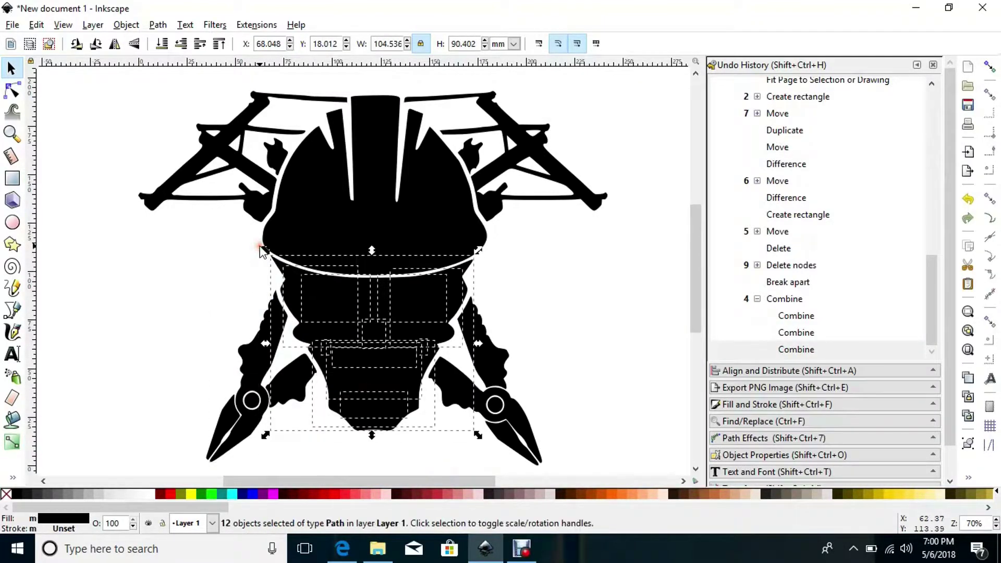
{"action": "key", "text": "ctrl+k"}
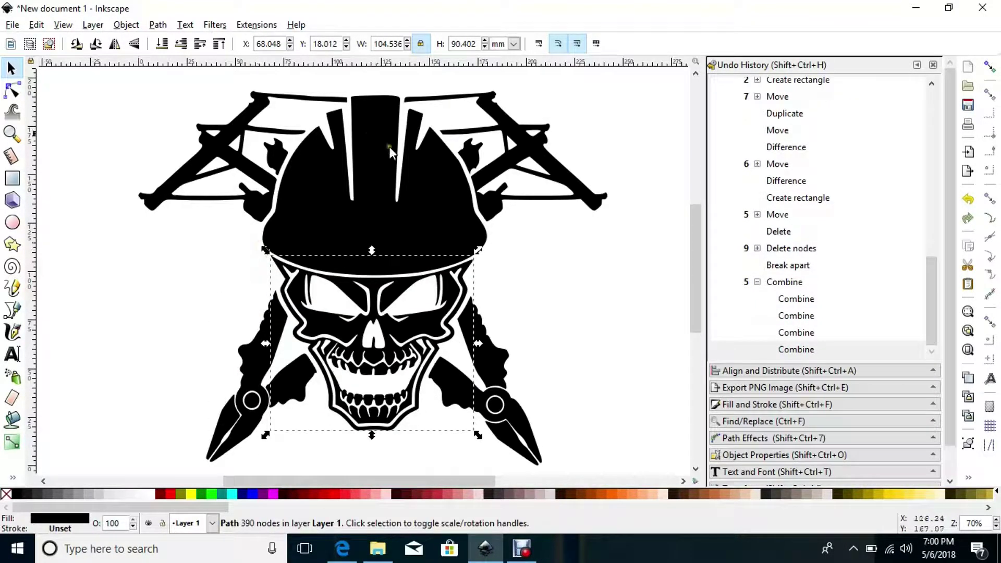
{"action": "left_click_drag", "start_coordinate": [505, 276], "coordinate": [244, 85]}
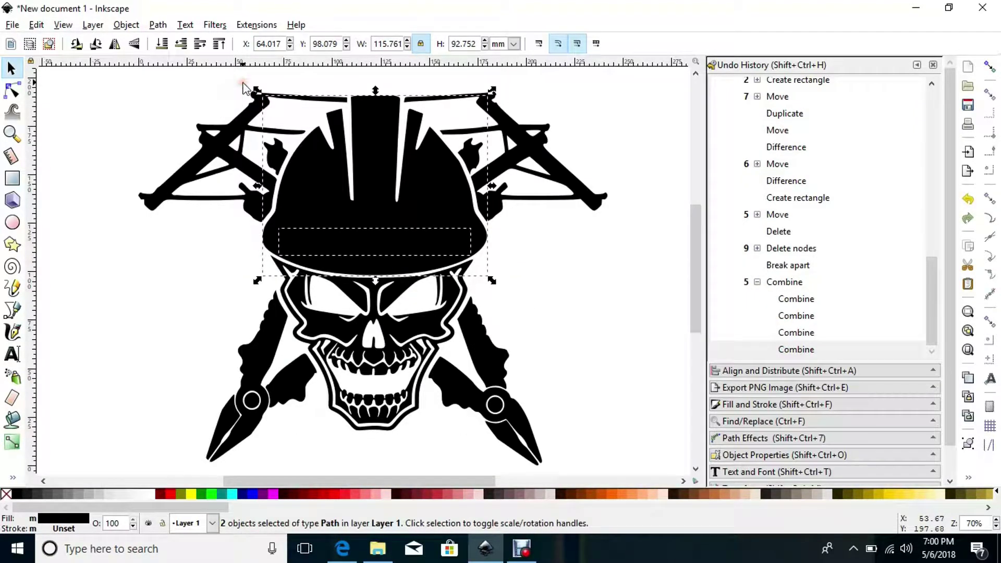
{"action": "key", "text": "ctrl+k"}
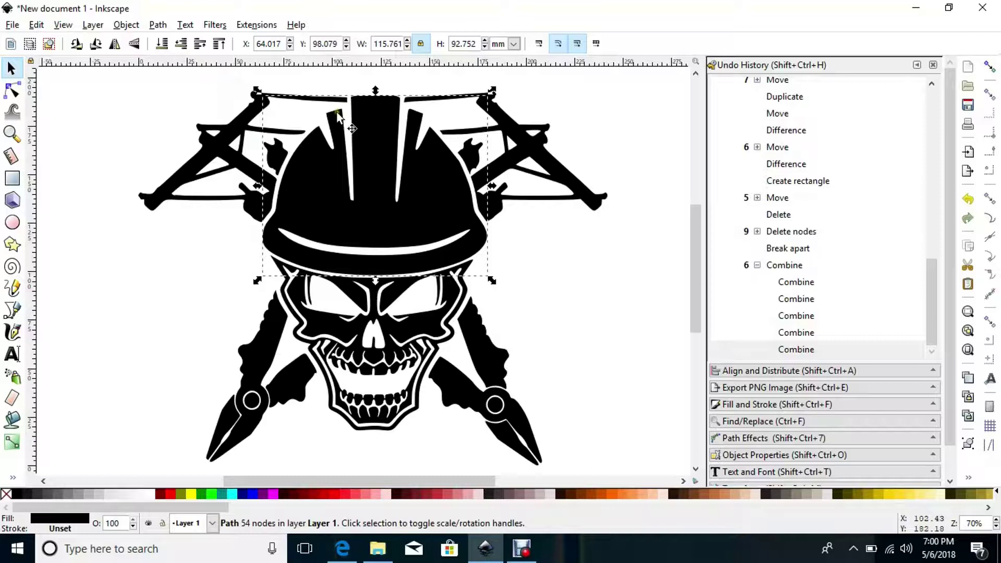
Step: Nudge the right tower left, and the left tower and its upper-left crossarm right
{"action": "left_click", "coordinate": [542, 144]}
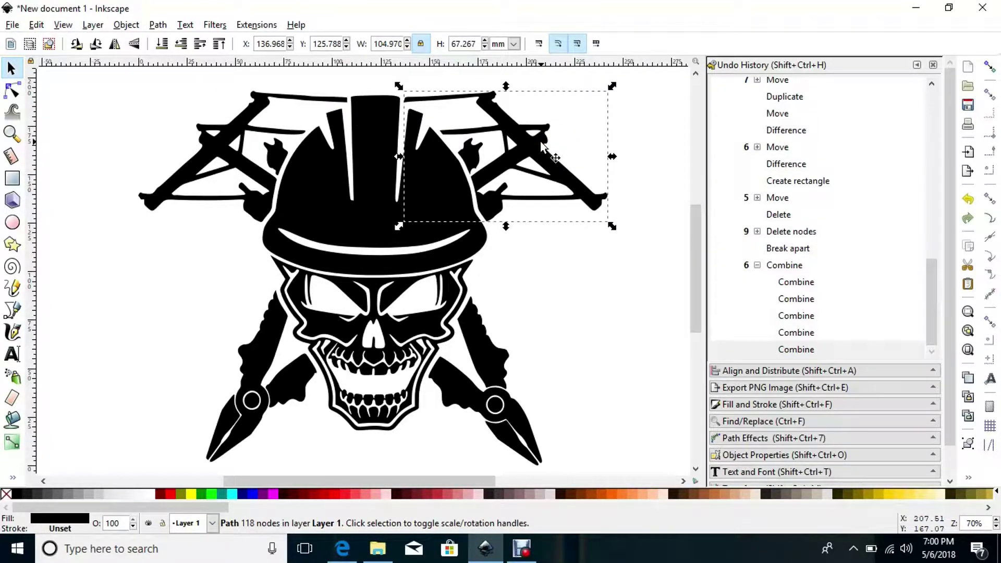
{"action": "key", "text": "Left"}
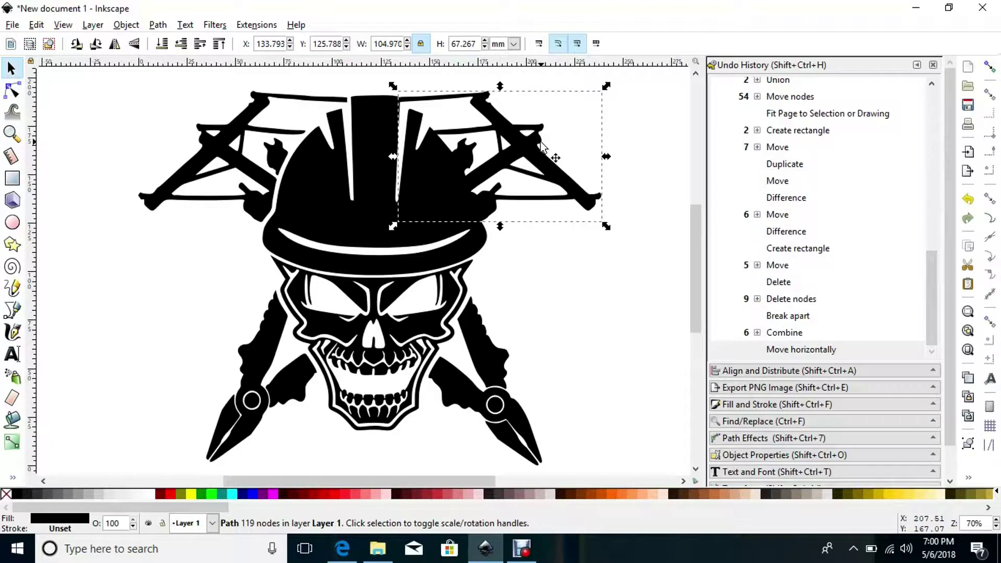
{"action": "key", "text": "Left"}
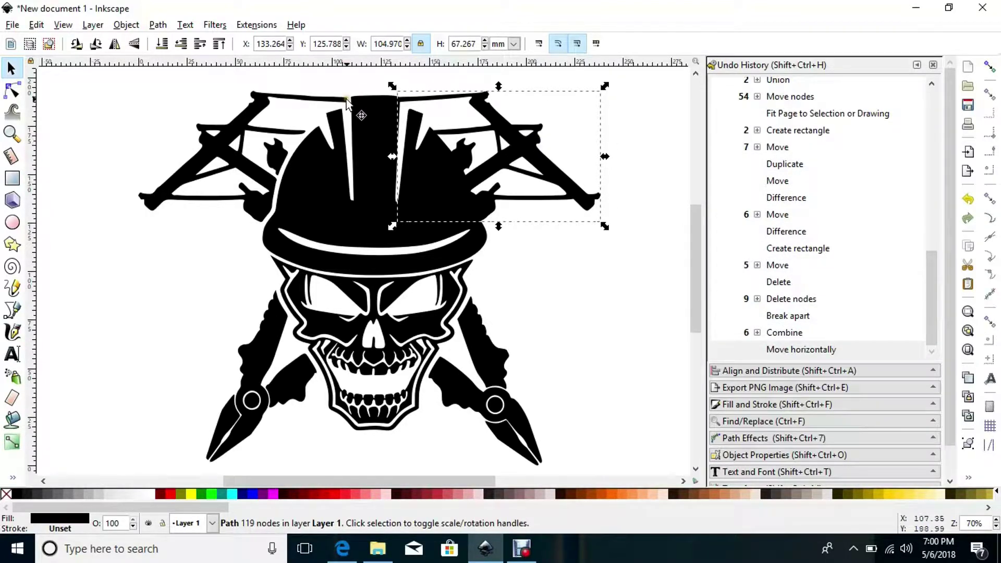
{"action": "left_click", "coordinate": [243, 119]}
{"action": "key", "text": "Right"}
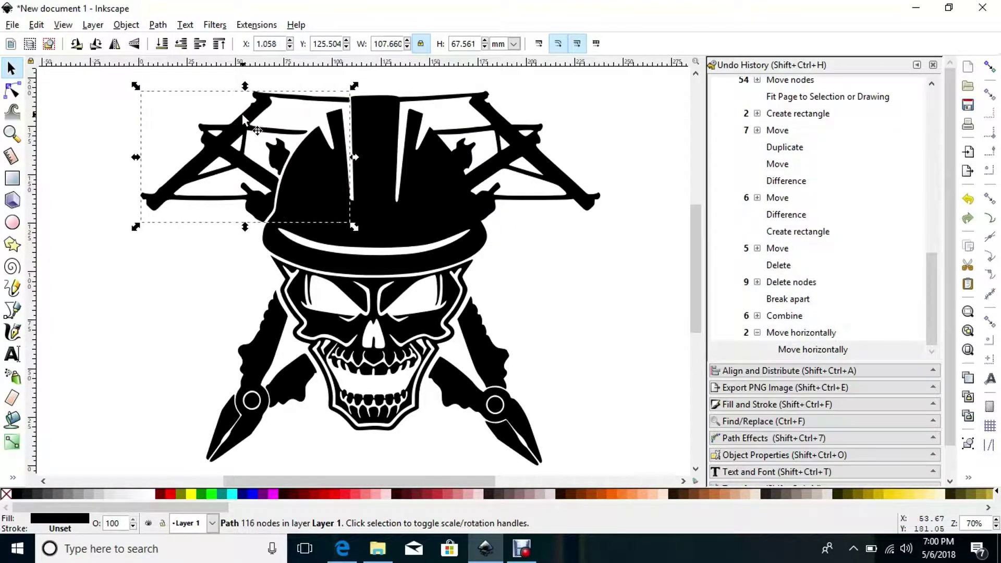
{"action": "key", "text": "alt+Right"}
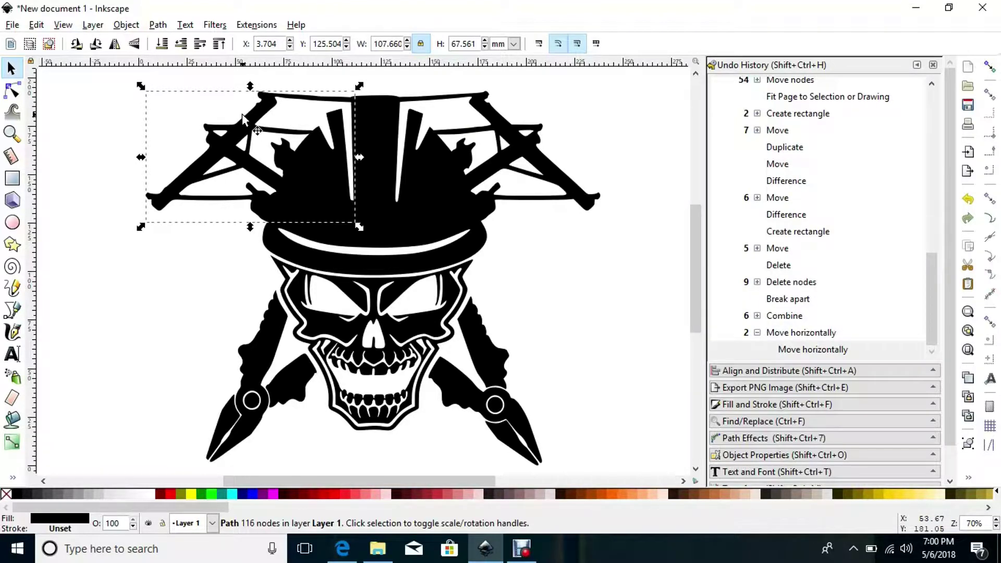
Step: Nudge both pliers up and inward, the left one right and the right one left
{"action": "left_click", "coordinate": [267, 340]}
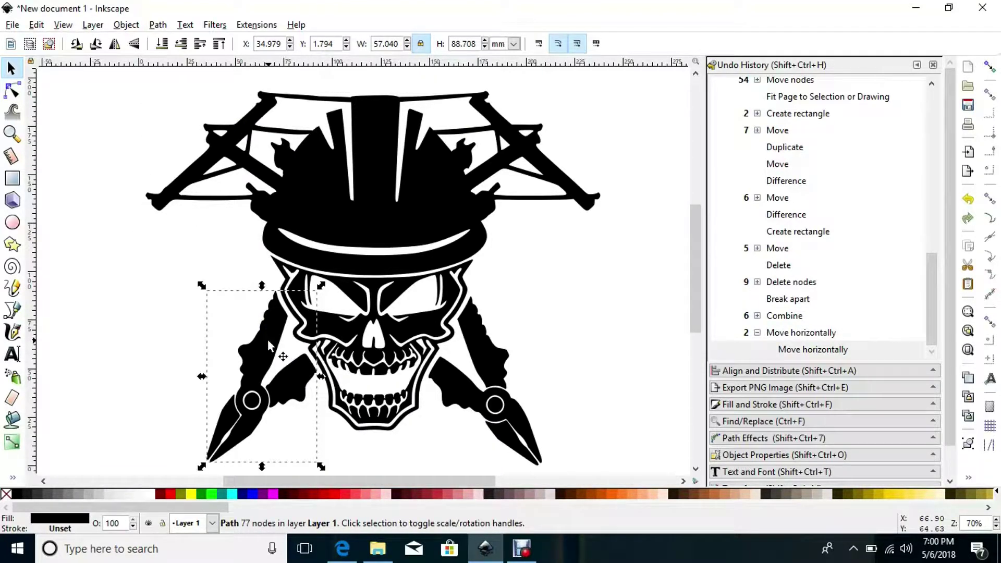
{"action": "key", "text": "Up"}
{"action": "key", "text": "Up"}
{"action": "key", "text": "Right"}
{"action": "key", "text": "Right"}
{"action": "key", "text": "Right"}
{"action": "key", "text": "Right"}
{"action": "key", "text": "Right"}
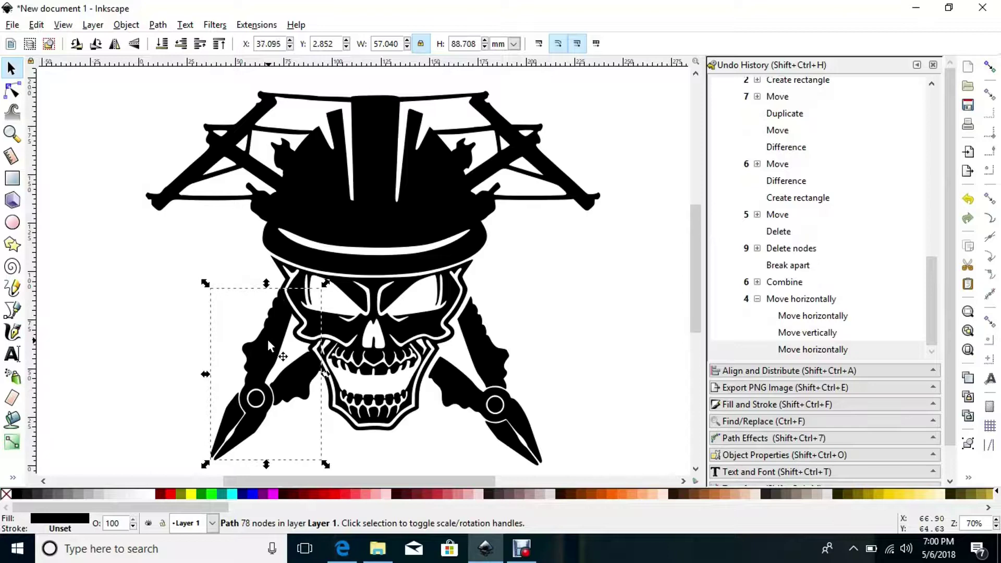
{"action": "left_click", "coordinate": [489, 371]}
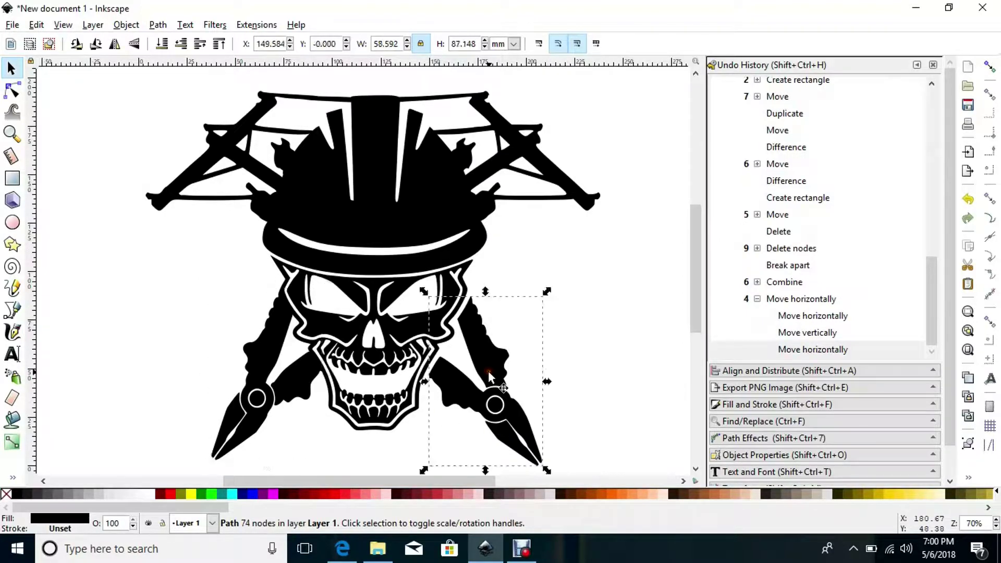
{"action": "key", "text": "Up"}
{"action": "key", "text": "Up"}
{"action": "key", "text": "Up"}
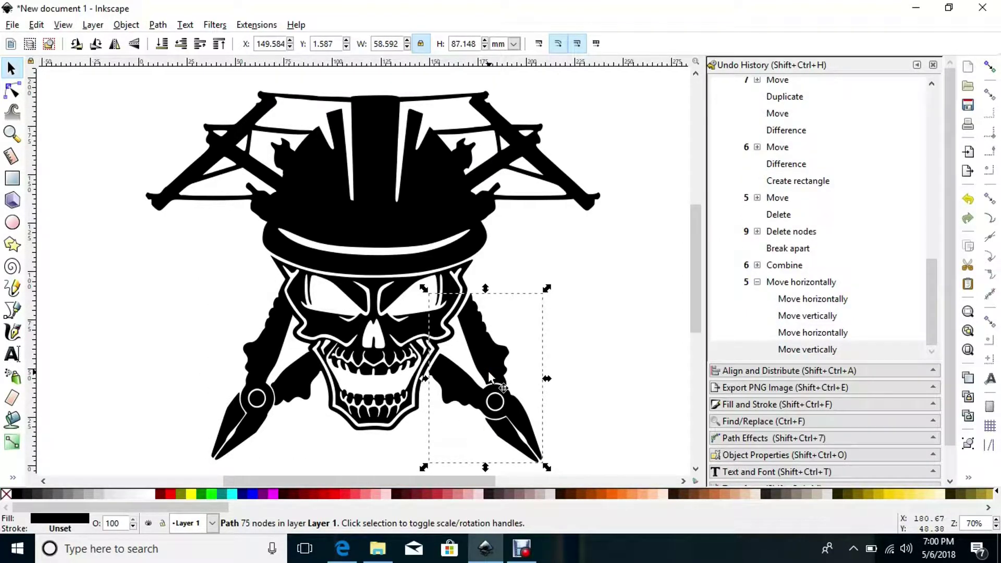
{"action": "key", "text": "Left"}
{"action": "key", "text": "Left"}
{"action": "key", "text": "Left"}
{"action": "key", "text": "Left"}
{"action": "key", "text": "Left"}
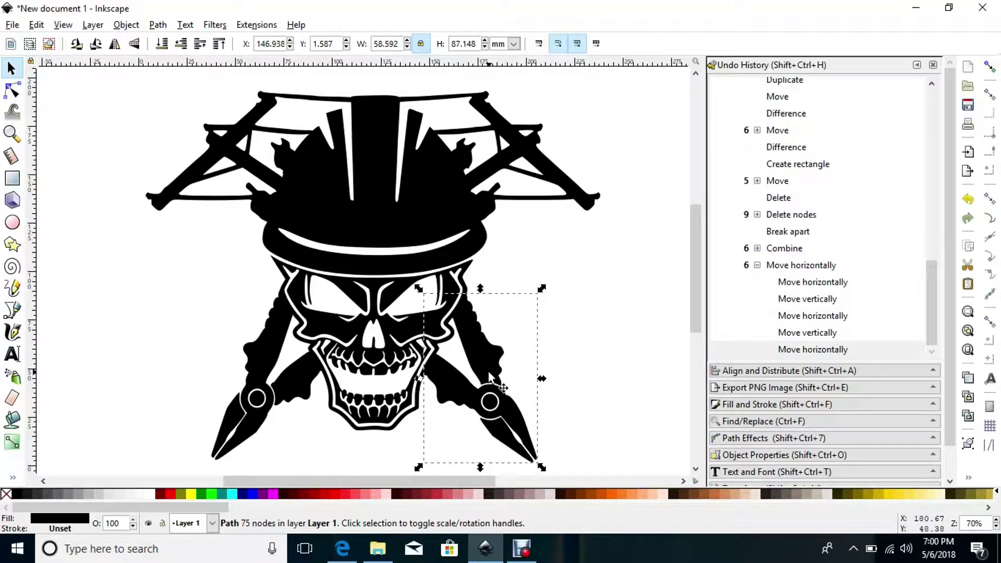
Step: Nudge the skull and both pliers up, then union everything into one 793-node path
{"action": "left_click_drag", "start_coordinate": [596, 466], "coordinate": [123, 249]}
{"action": "key", "text": "Up"}
{"action": "key", "text": "Up"}
{"action": "key", "text": "Up"}
{"action": "key", "text": "Up"}
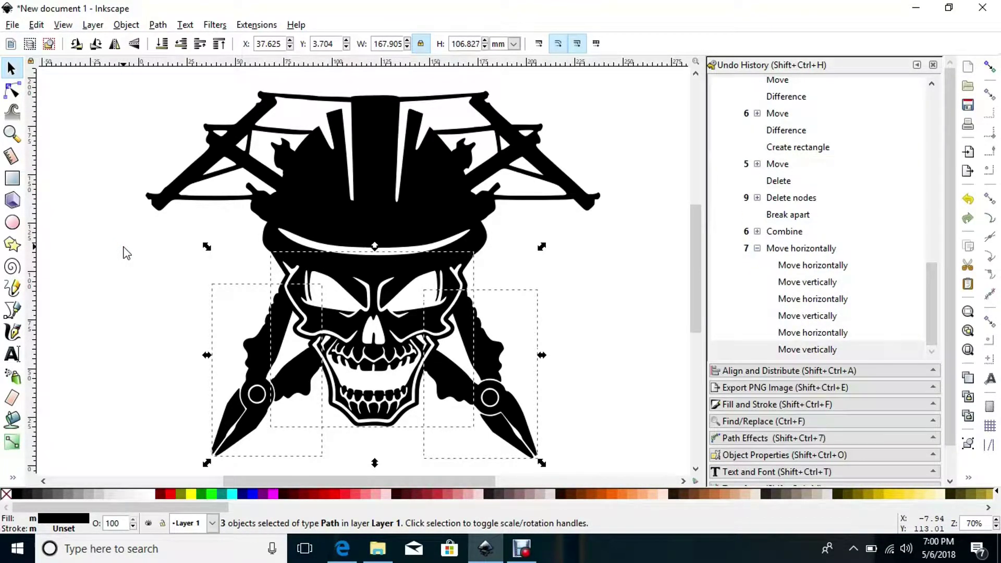
{"action": "left_click_drag", "start_coordinate": [649, 76], "coordinate": [112, 451]}
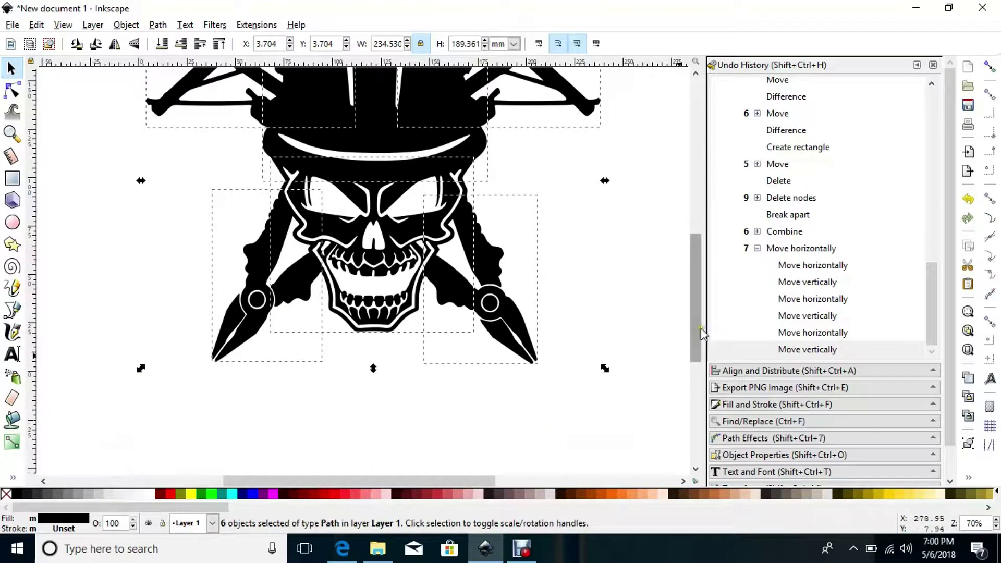
{"action": "left_click_drag", "start_coordinate": [702, 332], "coordinate": [688, 296]}
{"action": "key", "text": "ctrl+shift"}
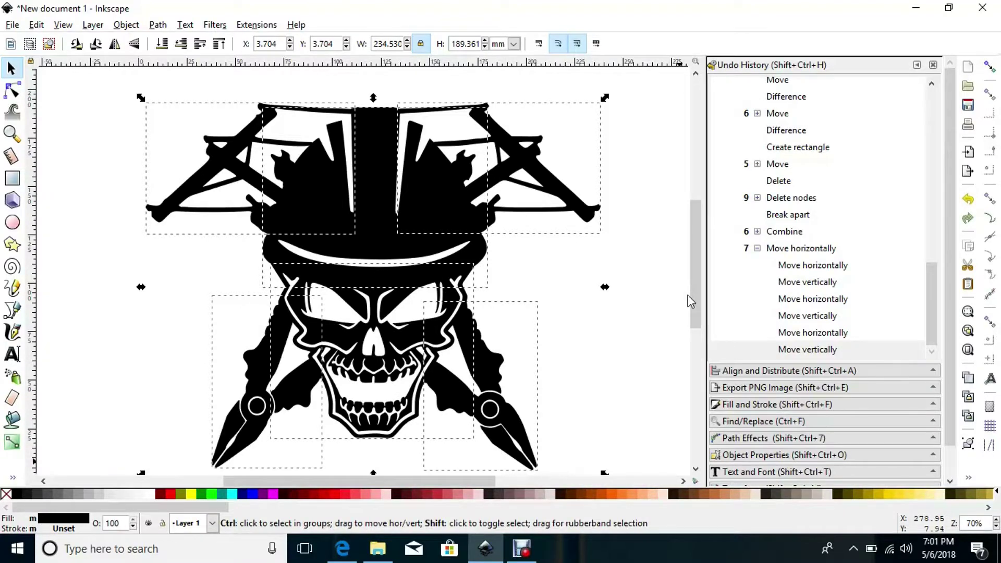
{"action": "key", "text": "ctrl+plus"}
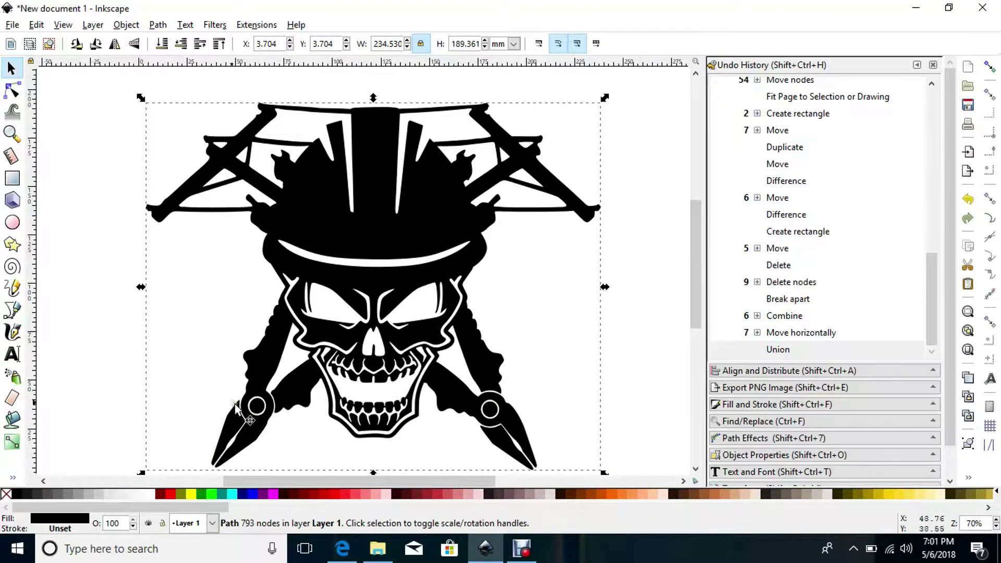
Step: Draw a red rectangle bar and rotate it across the left pliers pivot
{"action": "left_click", "coordinate": [12, 180]}
{"action": "left_click_drag", "start_coordinate": [197, 314], "coordinate": [491, 407]}
{"action": "key", "text": "s"}
{"action": "left_click", "coordinate": [283, 415]}
Step: Duplicate the bar onto the right pliers pivot and union both bars into one 8-node path
{"action": "key", "text": "ctrl+d"}
{"action": "left_click_drag", "start_coordinate": [577, 356], "coordinate": [183, 461]}
{"action": "key", "text": "ctrl+plus"}
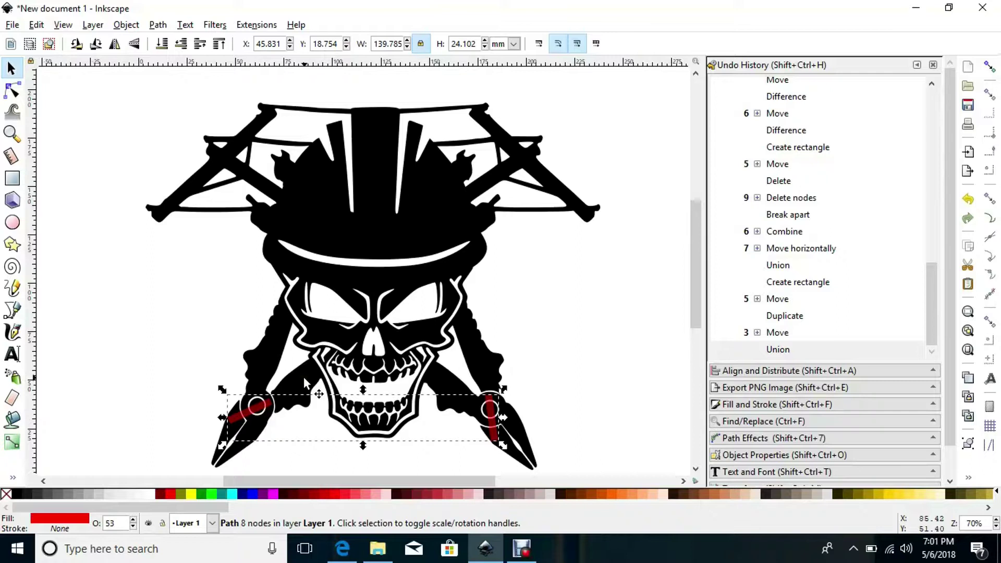
Step: Union the red bars with the skull design into one black 810-node path
{"action": "left_click", "coordinate": [303, 377], "text": "shift"}
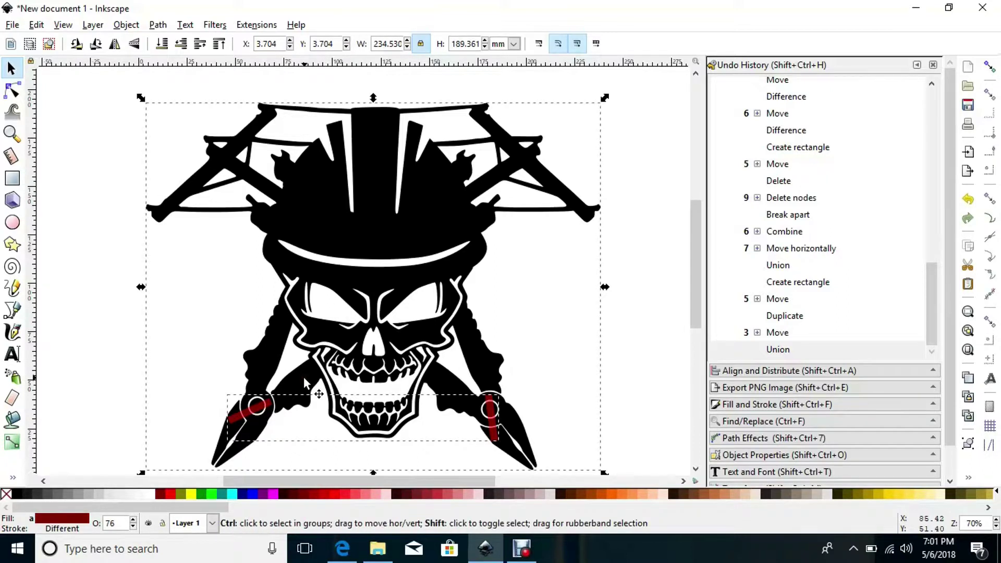
{"action": "key", "text": "ctrl+plus"}
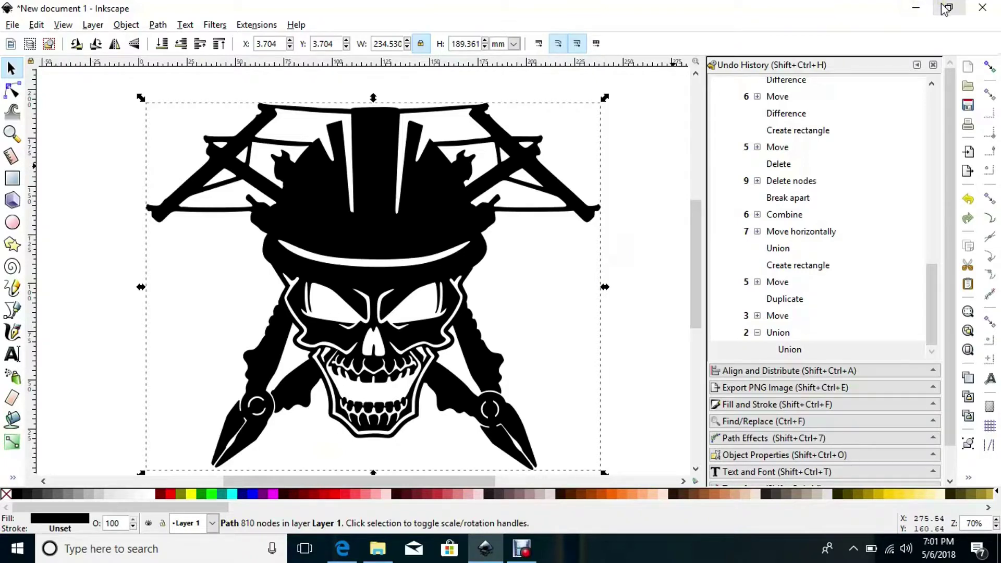
{"action": "key", "text": "ctrl"}
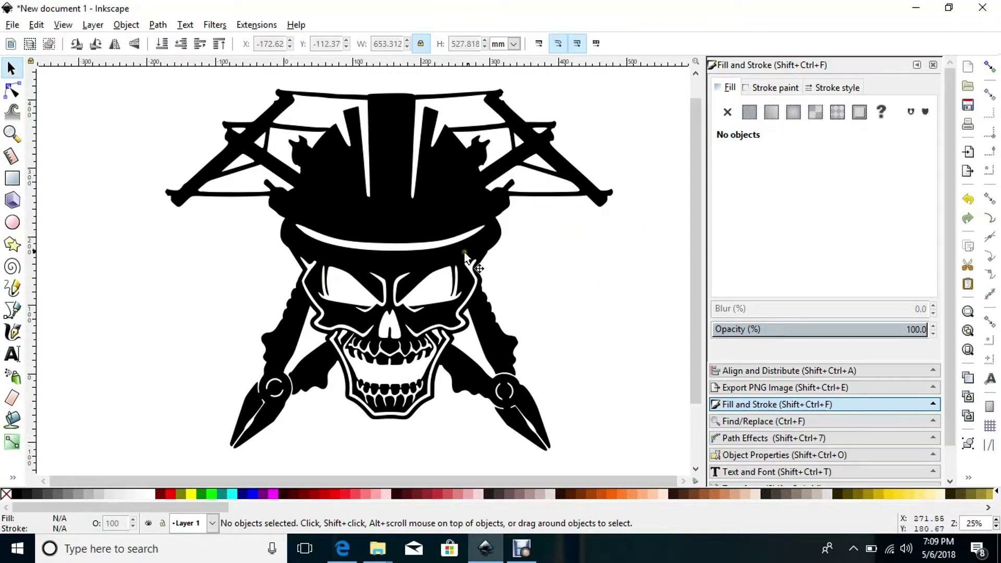
Step: Give the merged path a flat black stroke and set its fill to none
{"action": "left_click", "coordinate": [461, 214]}
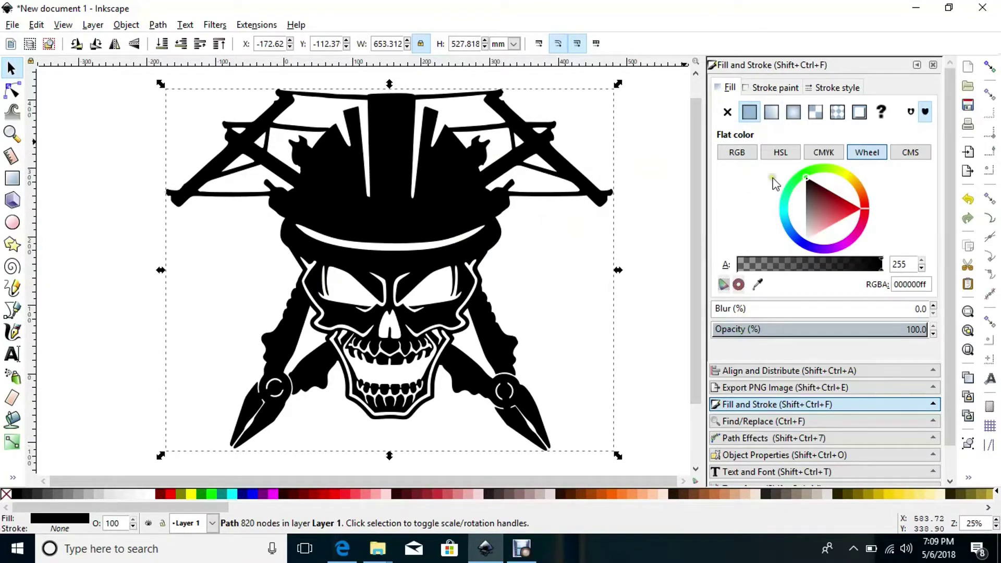
{"action": "left_click", "coordinate": [770, 87]}
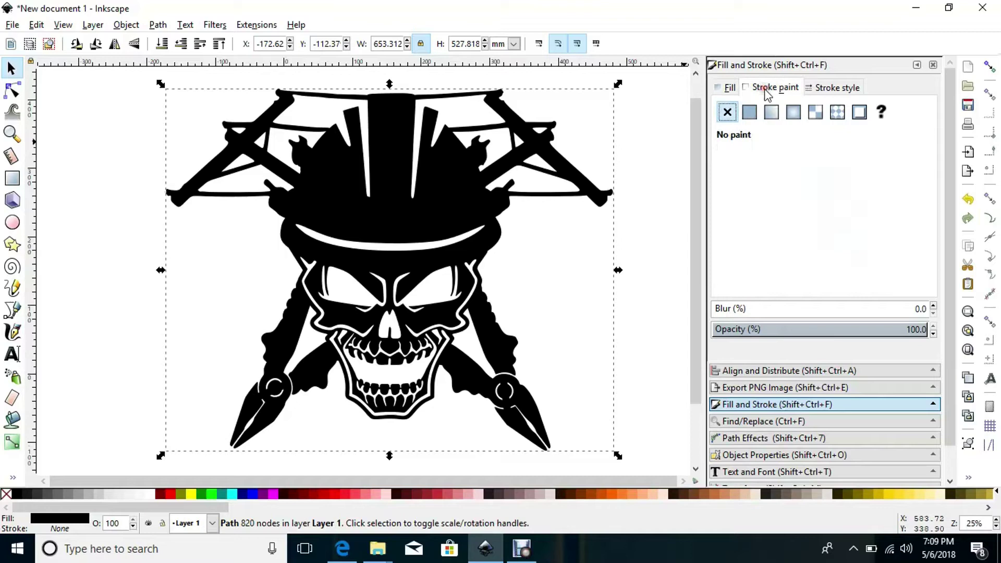
{"action": "left_click", "coordinate": [749, 112]}
{"action": "left_click", "coordinate": [734, 89]}
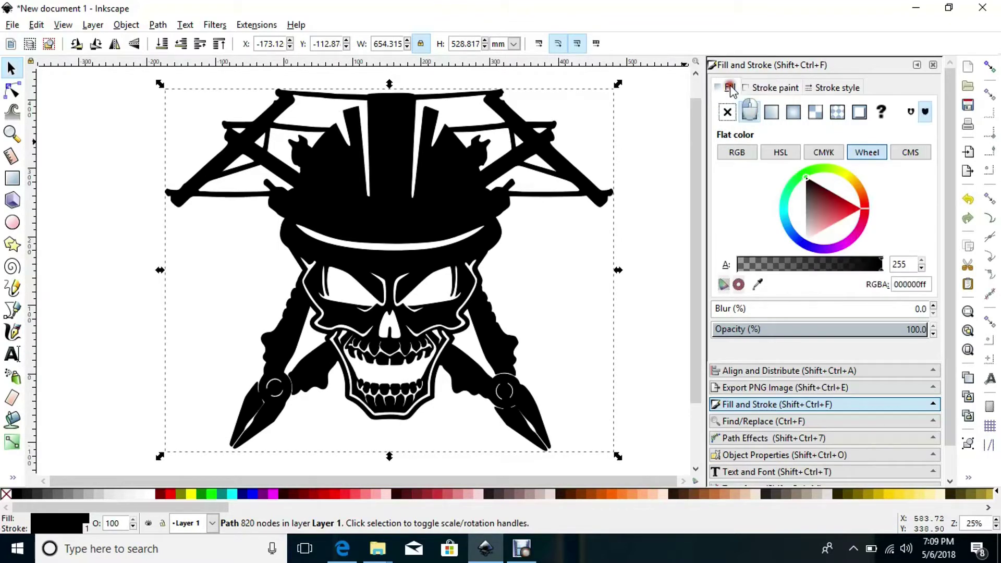
{"action": "left_click", "coordinate": [728, 113]}
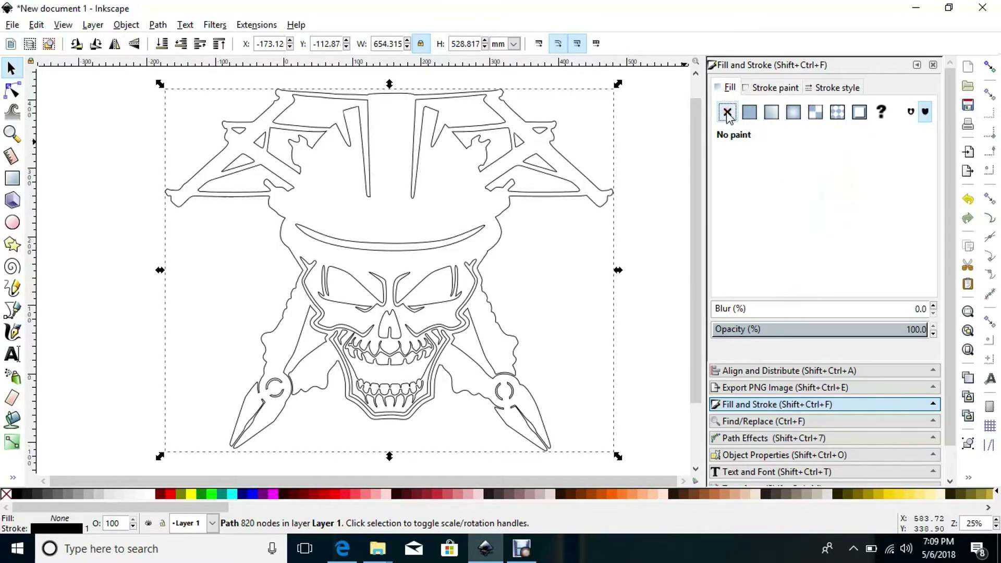